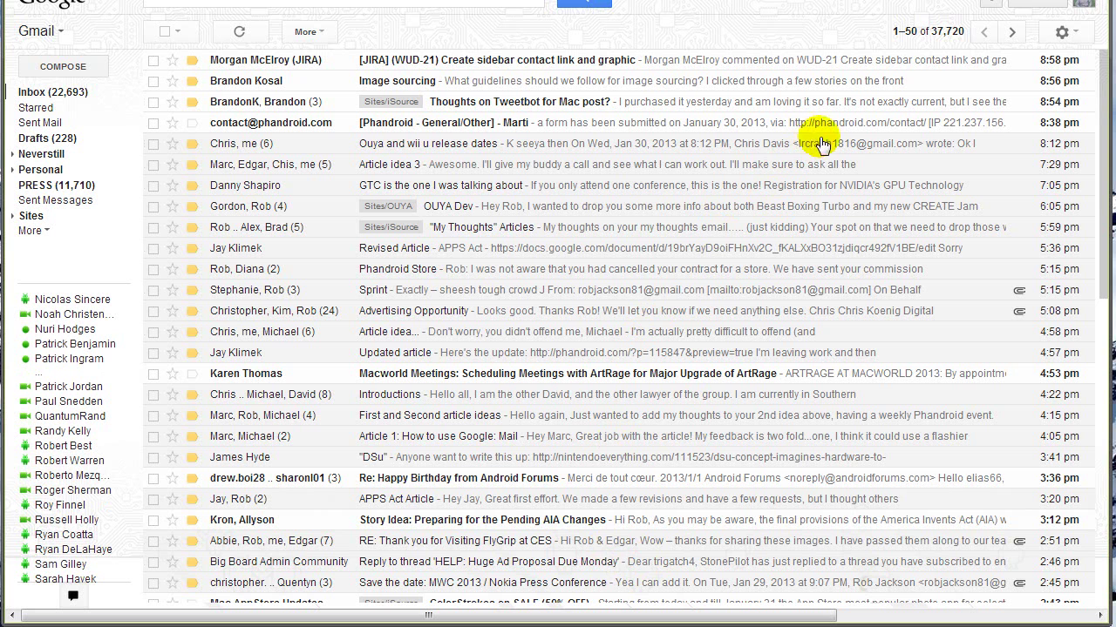
Step: Open the inbox sort options and scroll the message list
{"action": "left_click", "coordinate": [964, 35]}
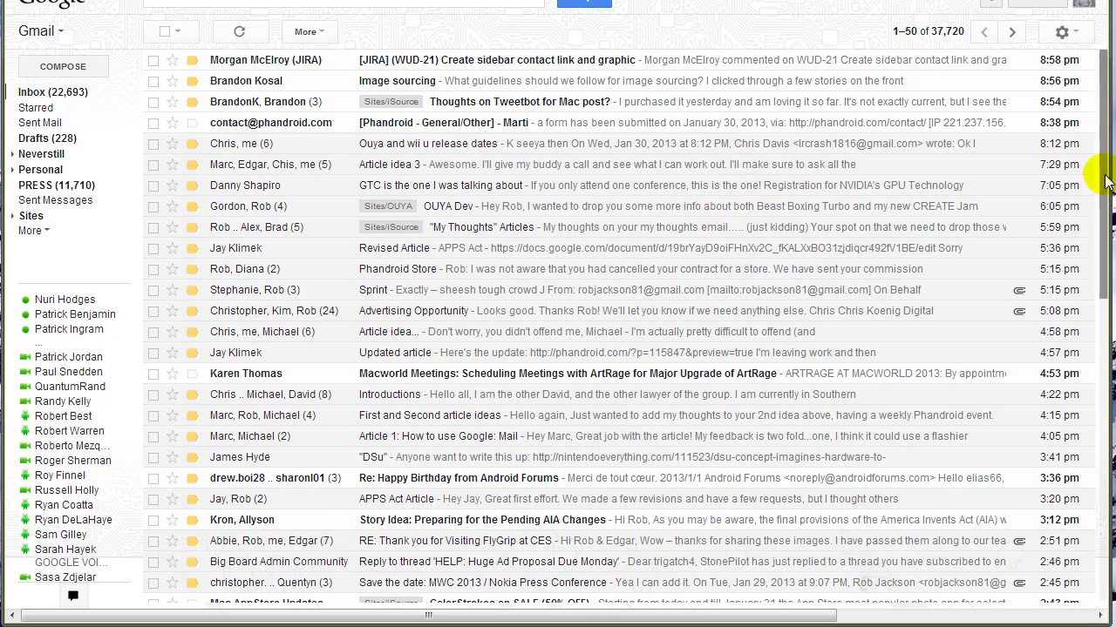
{"action": "scroll", "coordinate": [1089, 174], "scroll_direction": "down", "scroll_amount": 2}
{"action": "scroll", "coordinate": [1091, 104], "scroll_direction": "up", "scroll_amount": 2}
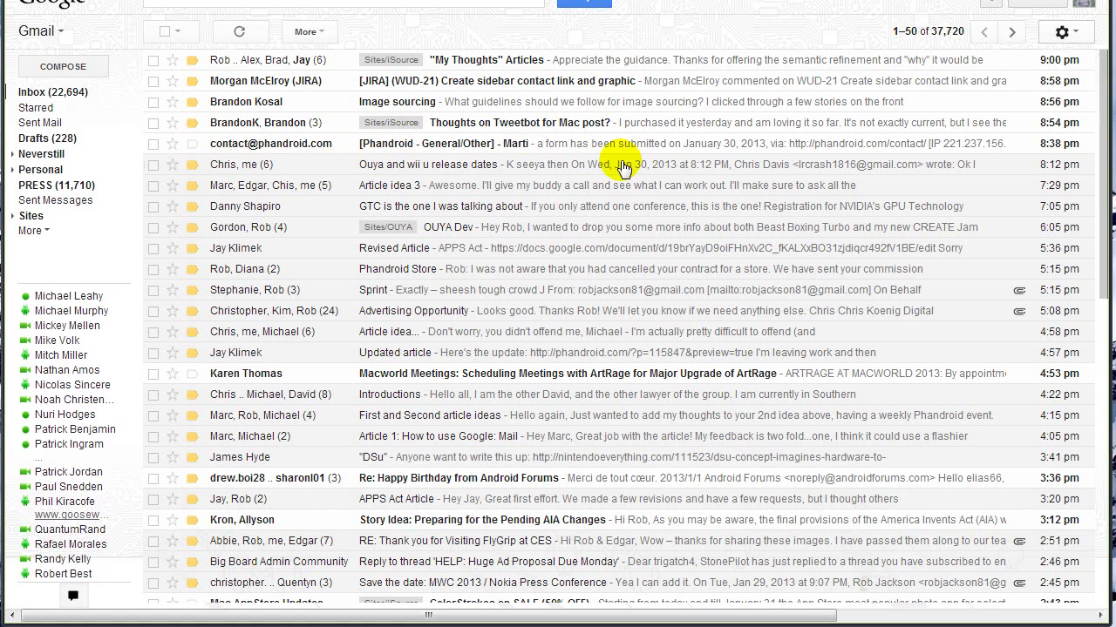
Step: Go to Settings > Filters and start a blank new filter
{"action": "left_click", "coordinate": [1061, 32]}
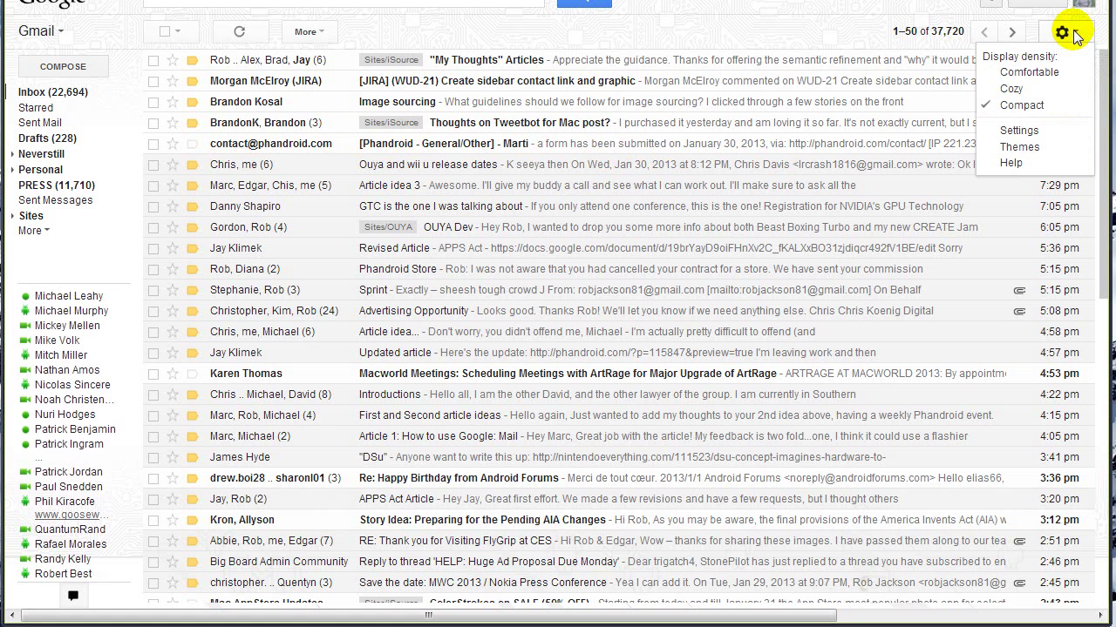
{"action": "left_click", "coordinate": [1049, 107]}
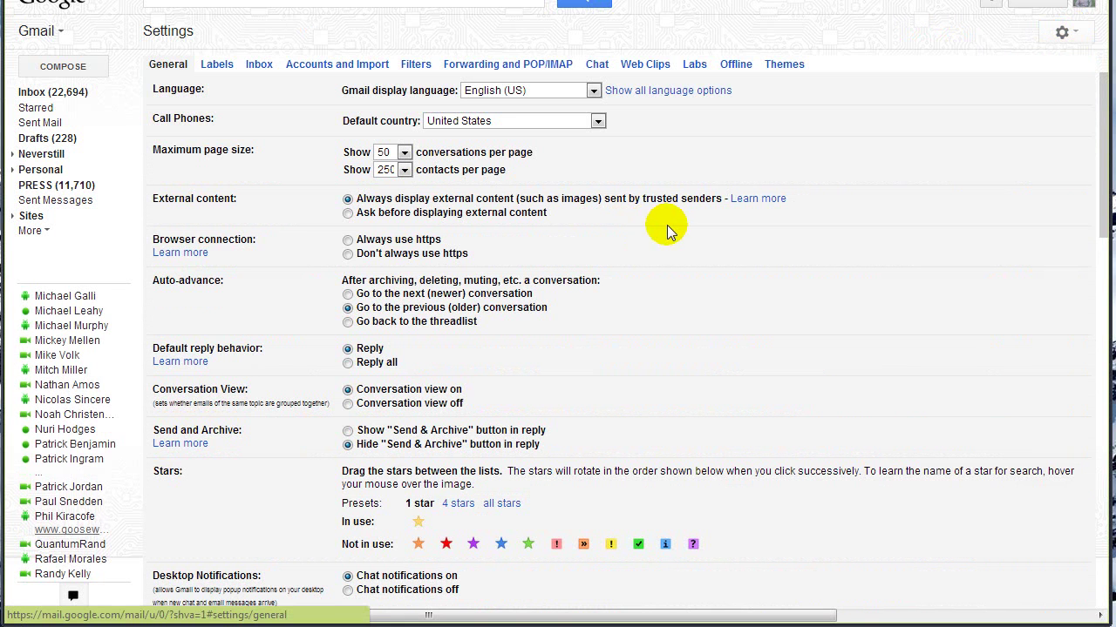
{"action": "left_click", "coordinate": [416, 63]}
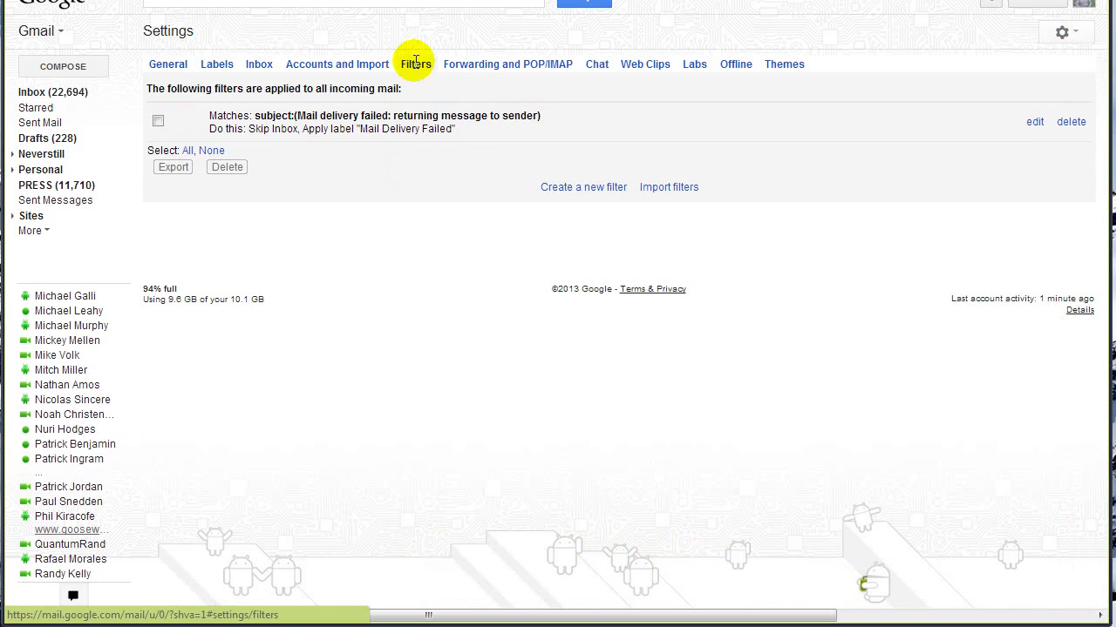
{"action": "left_click", "coordinate": [582, 188]}
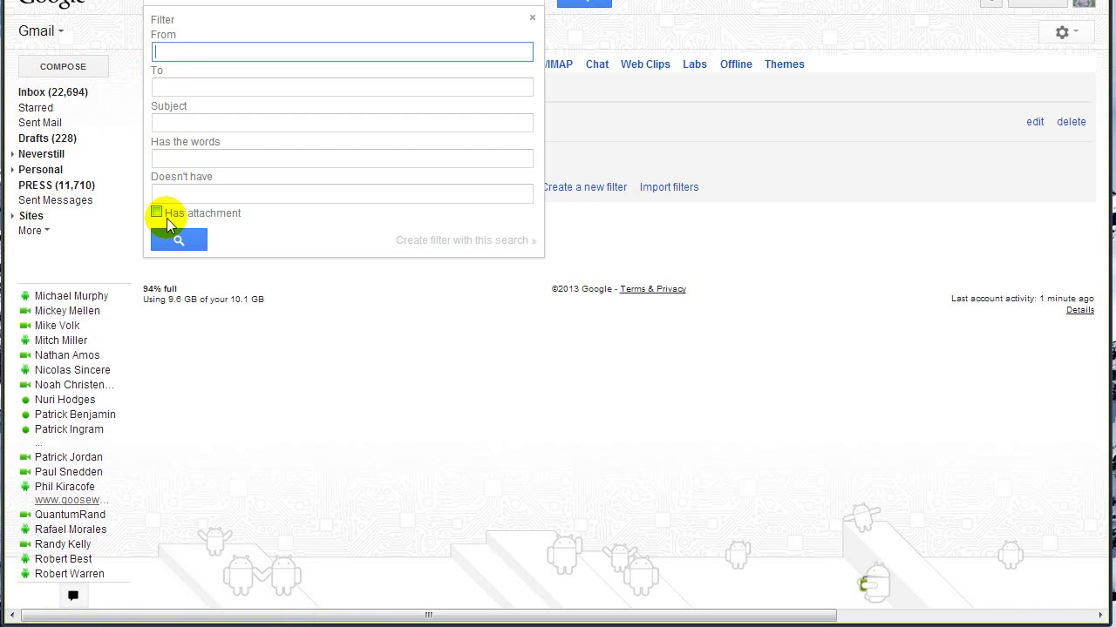
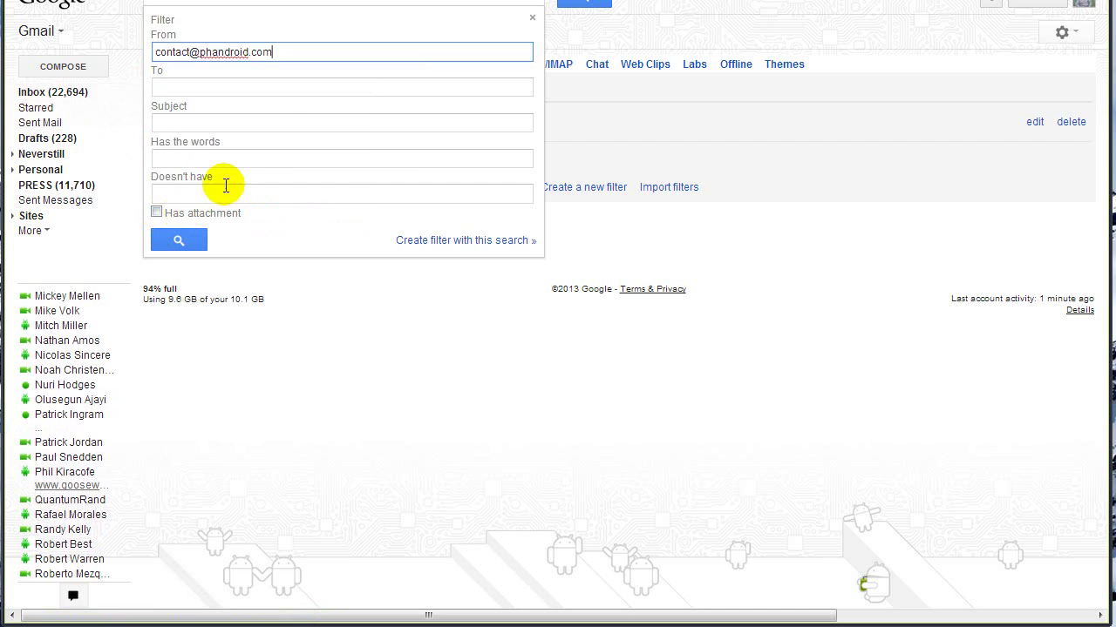
{"action": "left_click", "coordinate": [281, 87]}
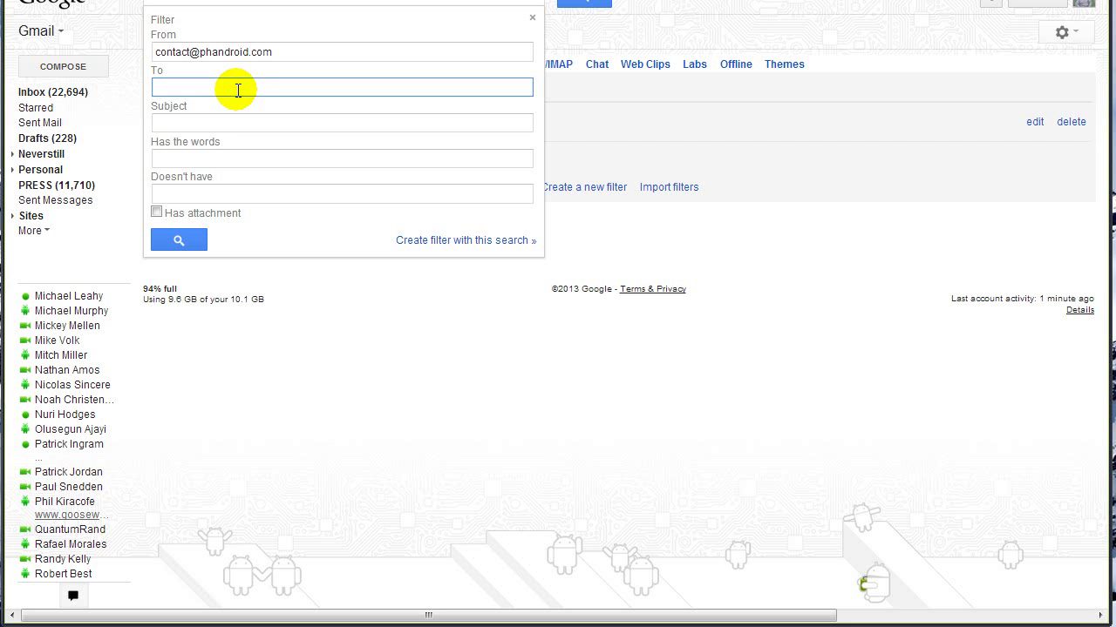
{"action": "left_click", "coordinate": [209, 125]}
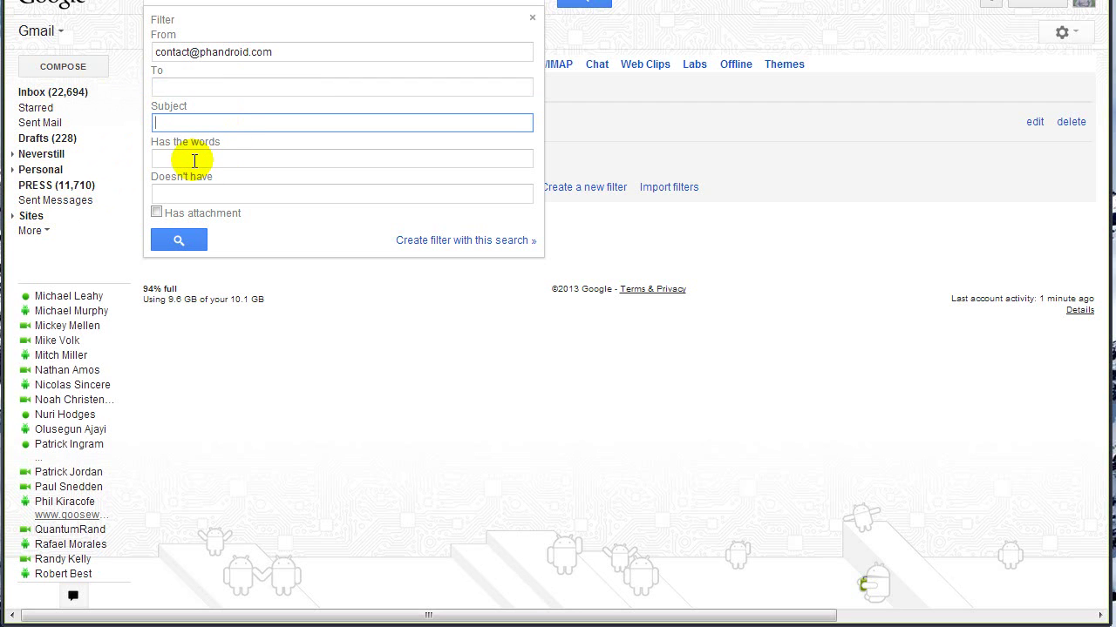
{"action": "left_click", "coordinate": [203, 159]}
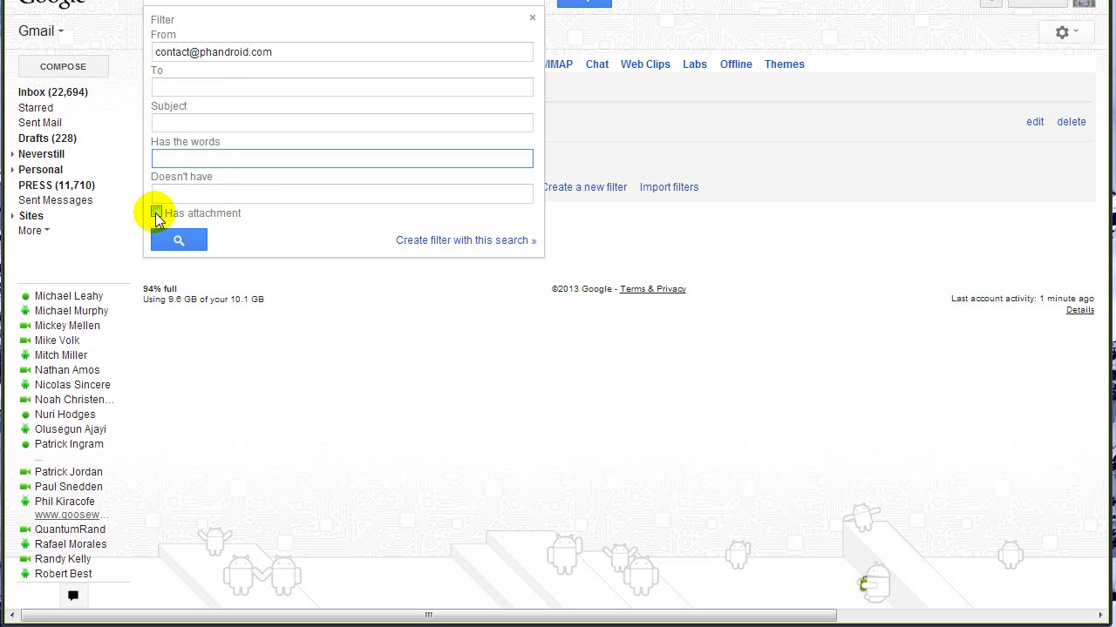
{"action": "left_click", "coordinate": [481, 242]}
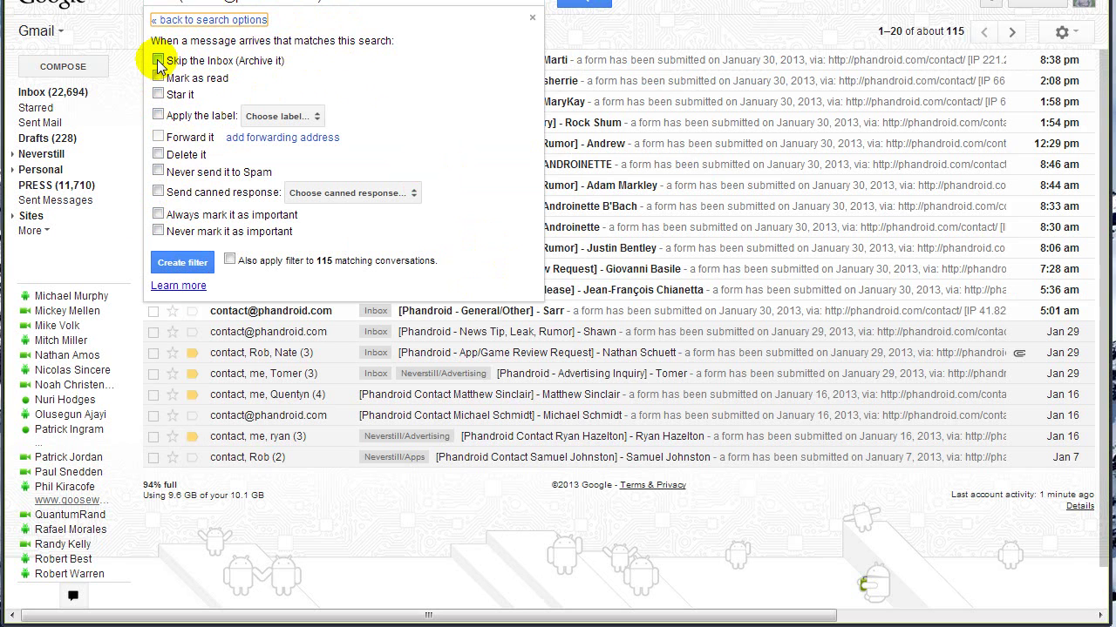
Step: Tick Skip the Inbox and Apply the label, then show the label list
{"action": "left_click", "coordinate": [158, 60]}
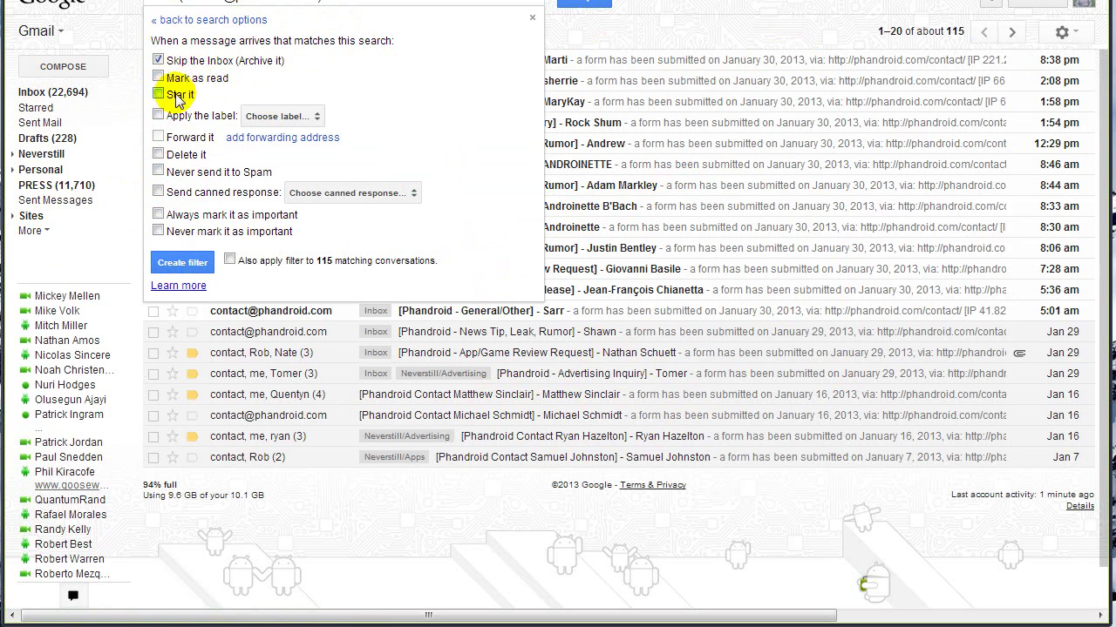
{"action": "left_click", "coordinate": [159, 115]}
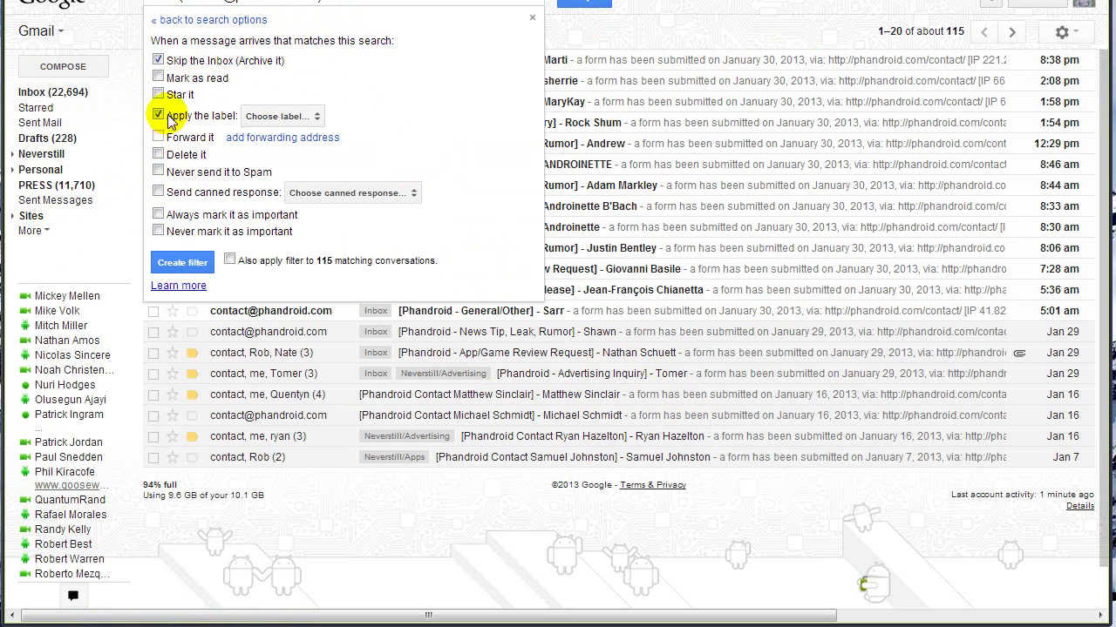
{"action": "left_click", "coordinate": [292, 116]}
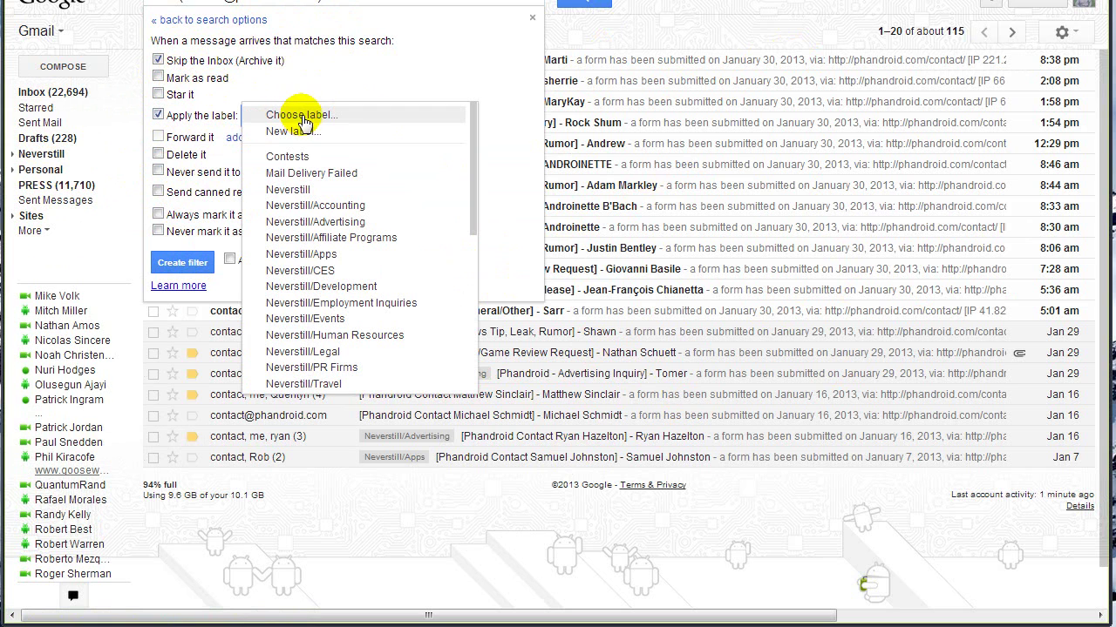
Step: Create a new label named 'Phandroid' for the filter
{"action": "left_click", "coordinate": [361, 131]}
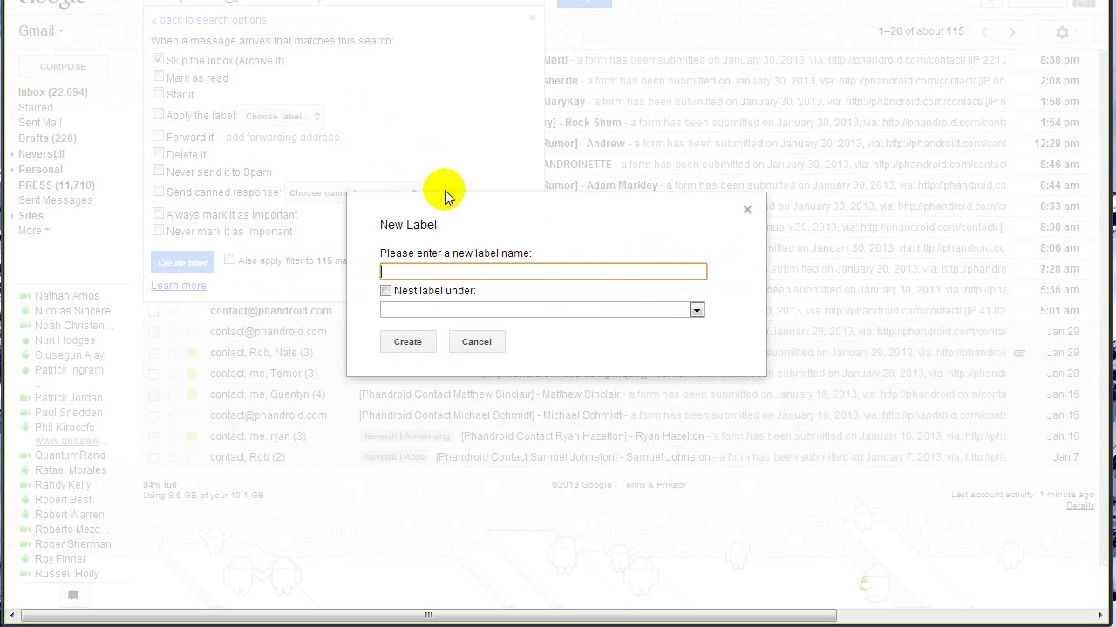
{"action": "type", "text": "Phandroid"}
{"action": "left_click", "coordinate": [409, 341]}
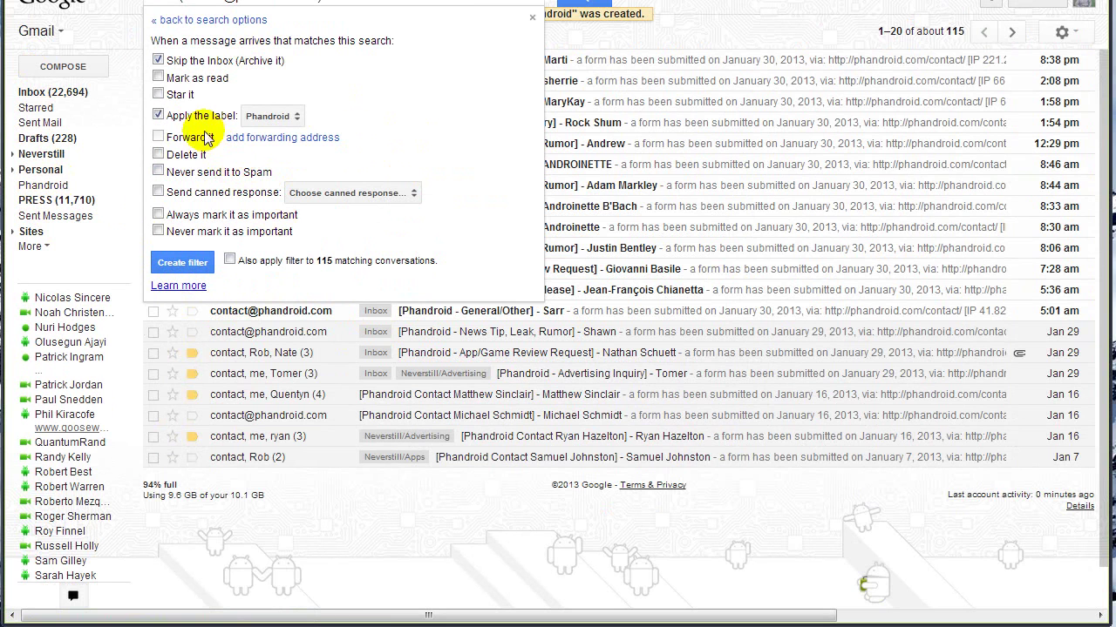
Step: Tick Never send it to Spam, leave the 115 existing conversations unfiltered, and create the filter
{"action": "left_click", "coordinate": [158, 171]}
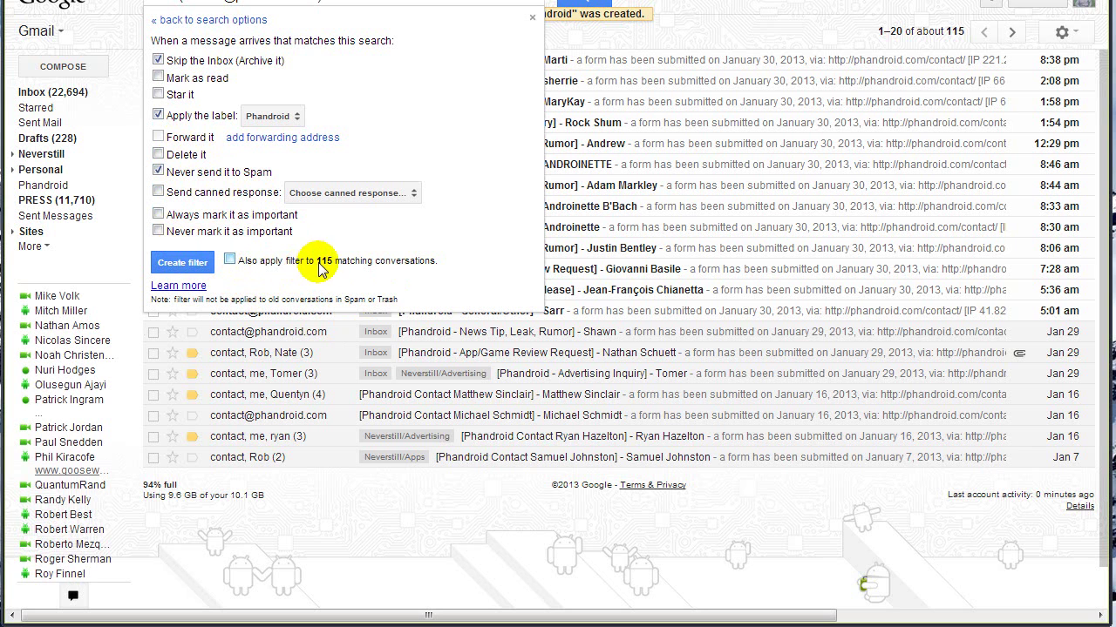
{"action": "left_click_drag", "start_coordinate": [315, 261], "coordinate": [437, 262]}
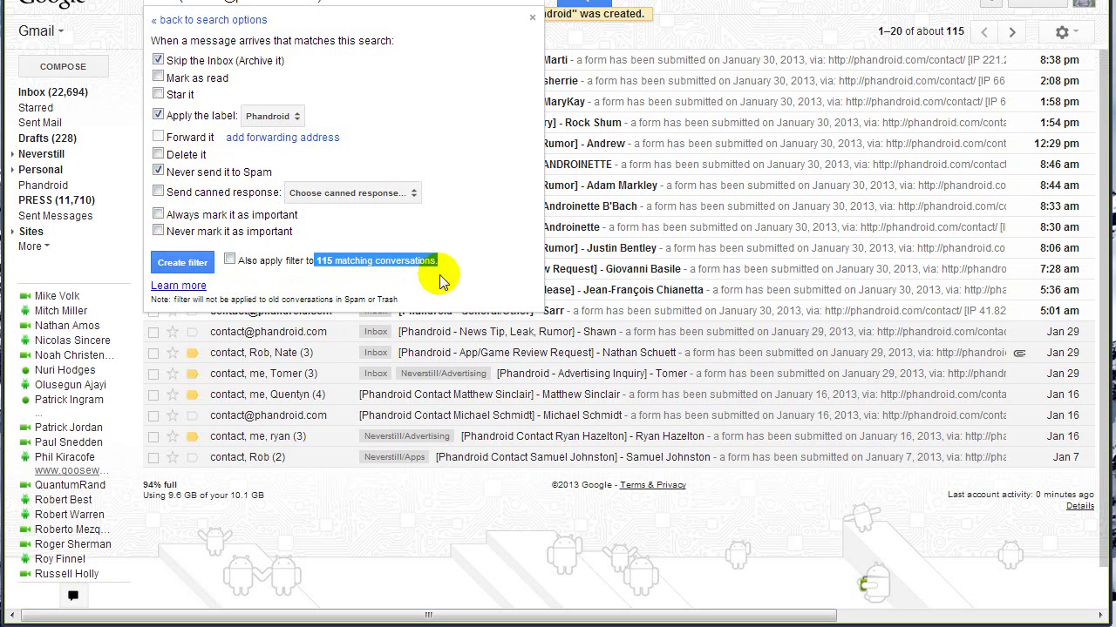
{"action": "left_click", "coordinate": [230, 259]}
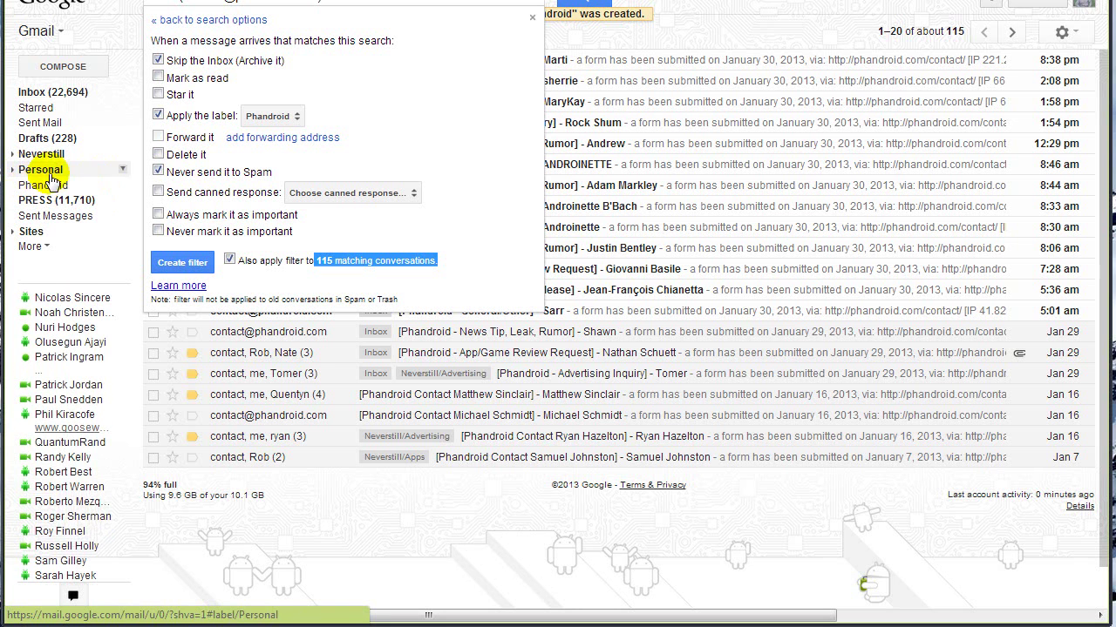
{"action": "left_click", "coordinate": [229, 260]}
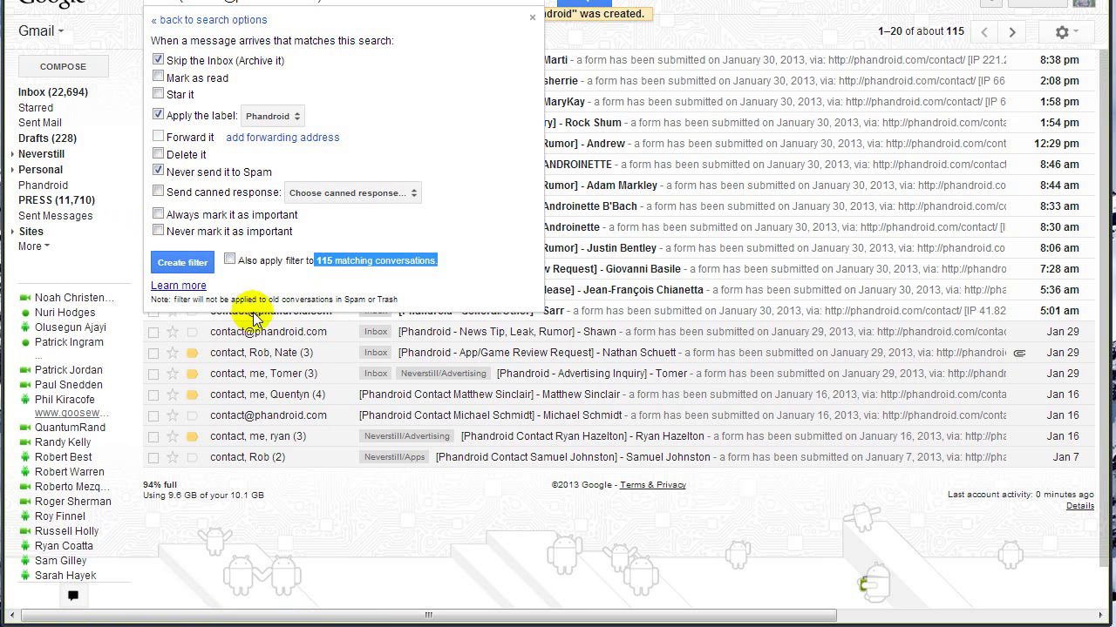
{"action": "left_click", "coordinate": [182, 261]}
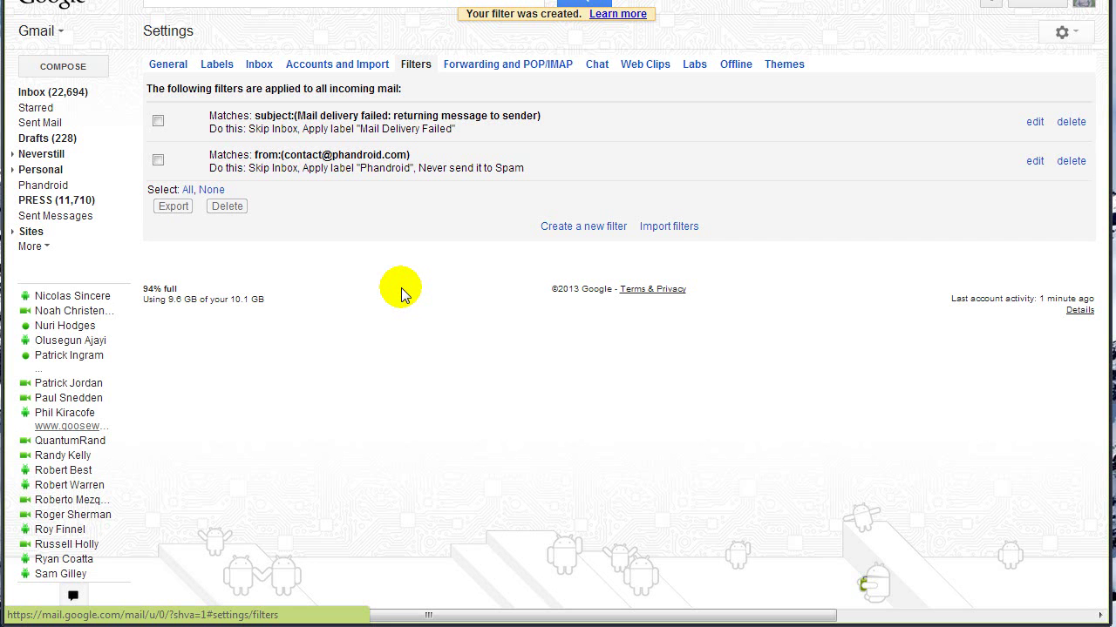
Step: Return to the inbox after checking the new filter is listed
{"action": "left_click", "coordinate": [87, 92]}
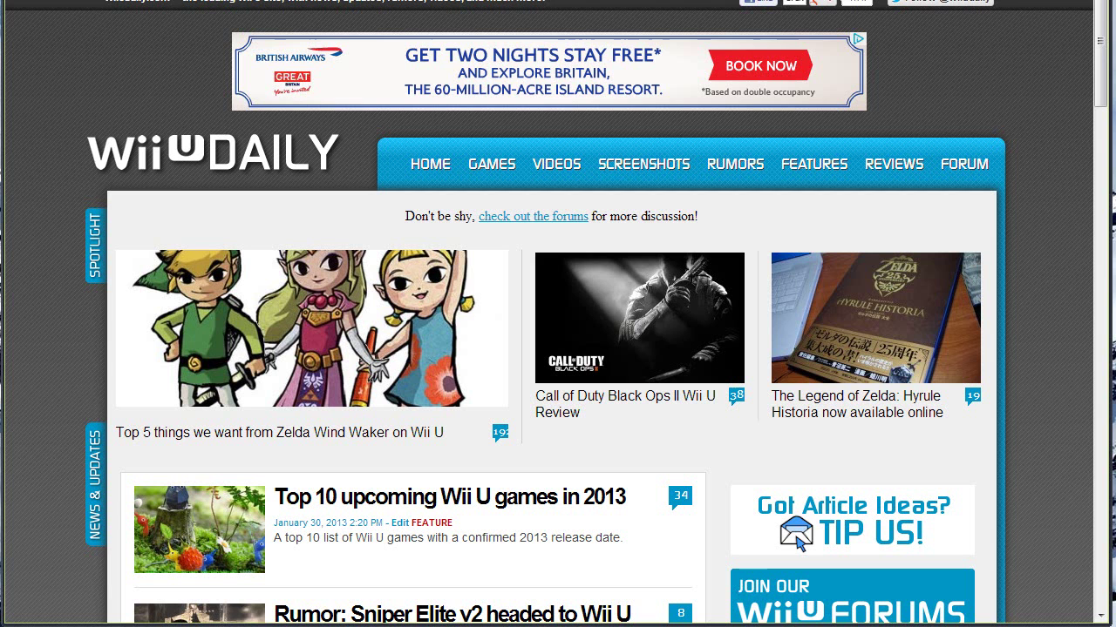
Step: Load the Phandroid site's contact form and choose General/Other as the reason
{"action": "key", "text": "ctrl+l"}
{"action": "type", "text": "phandroid"}
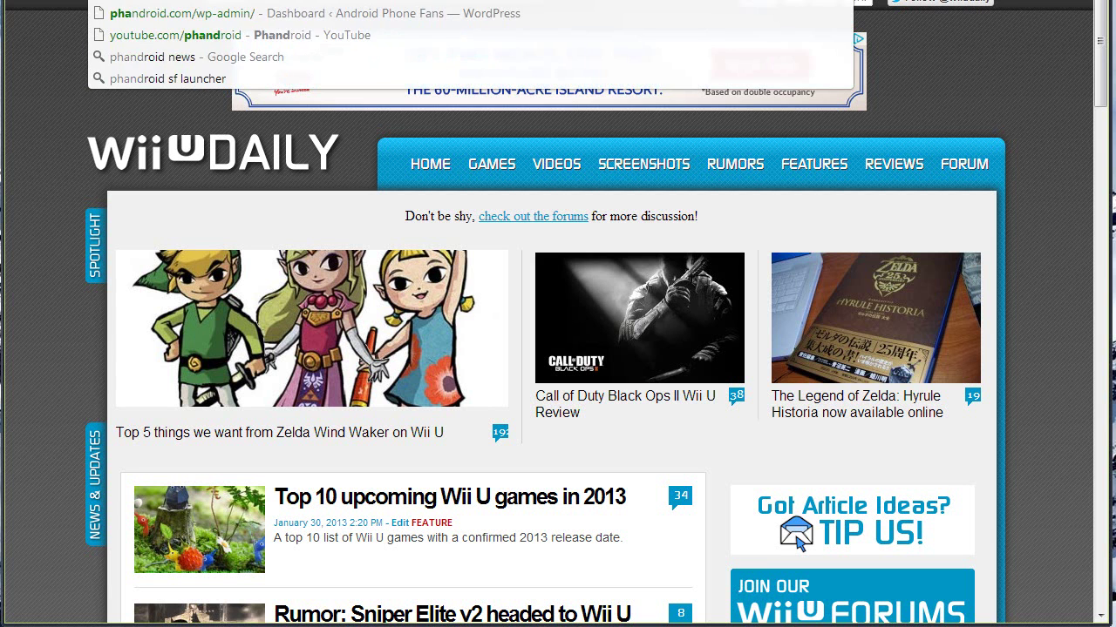
{"action": "key", "text": "Return"}
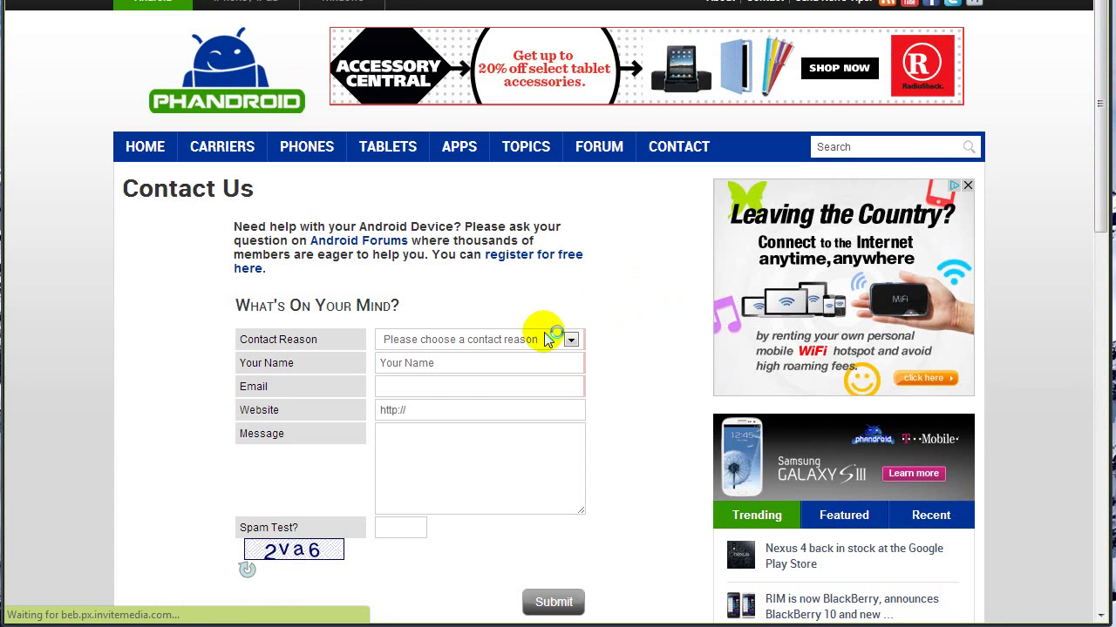
{"action": "left_click", "coordinate": [547, 339]}
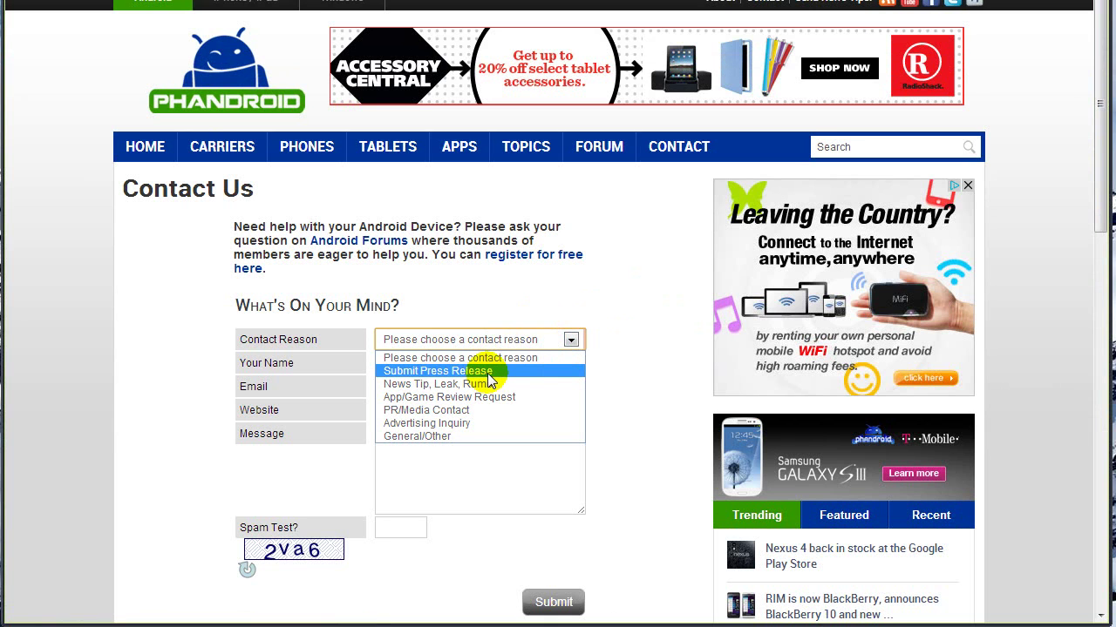
{"action": "left_click", "coordinate": [485, 435]}
Step: Fill in the sender's name, e-mail and a 'I'm testing if these' message, then submit
{"action": "left_click", "coordinate": [425, 361]}
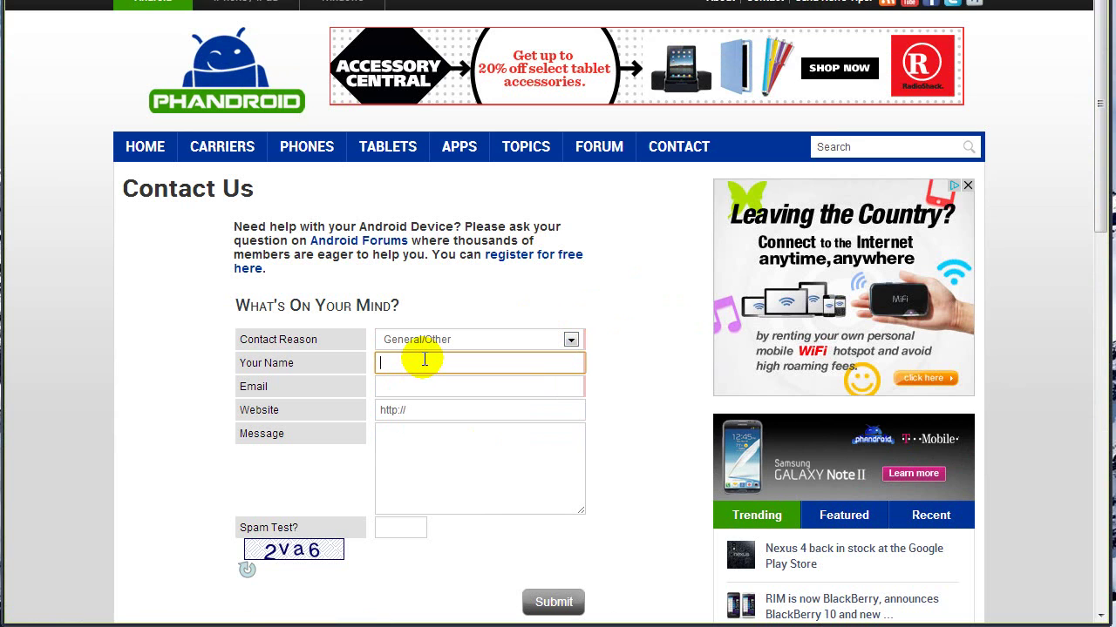
{"action": "key", "text": "Tab"}
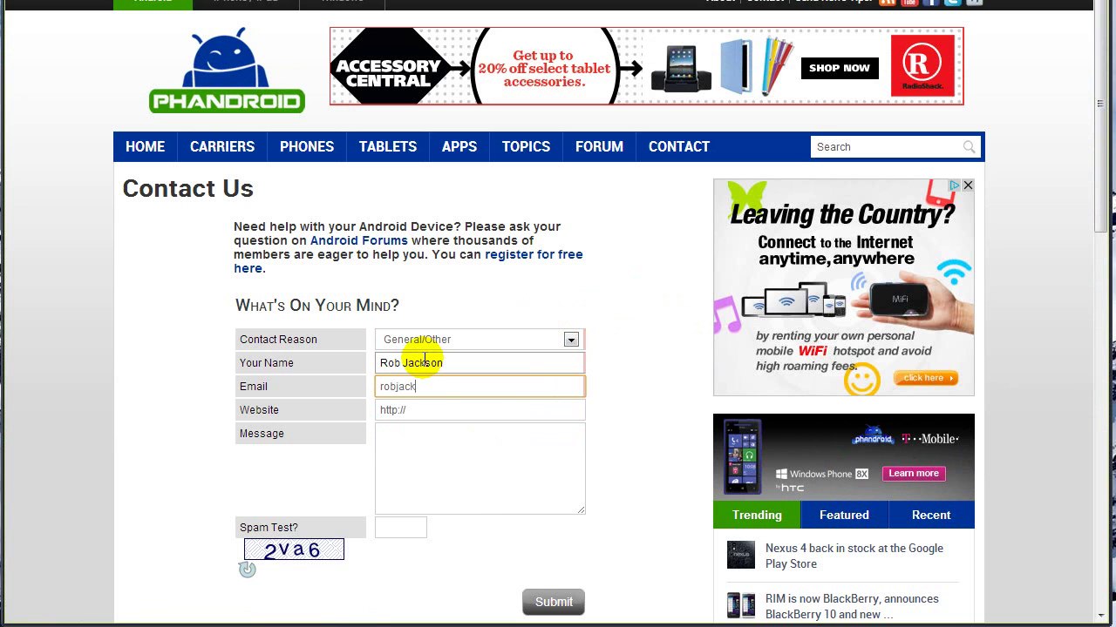
{"action": "key", "text": "Tab"}
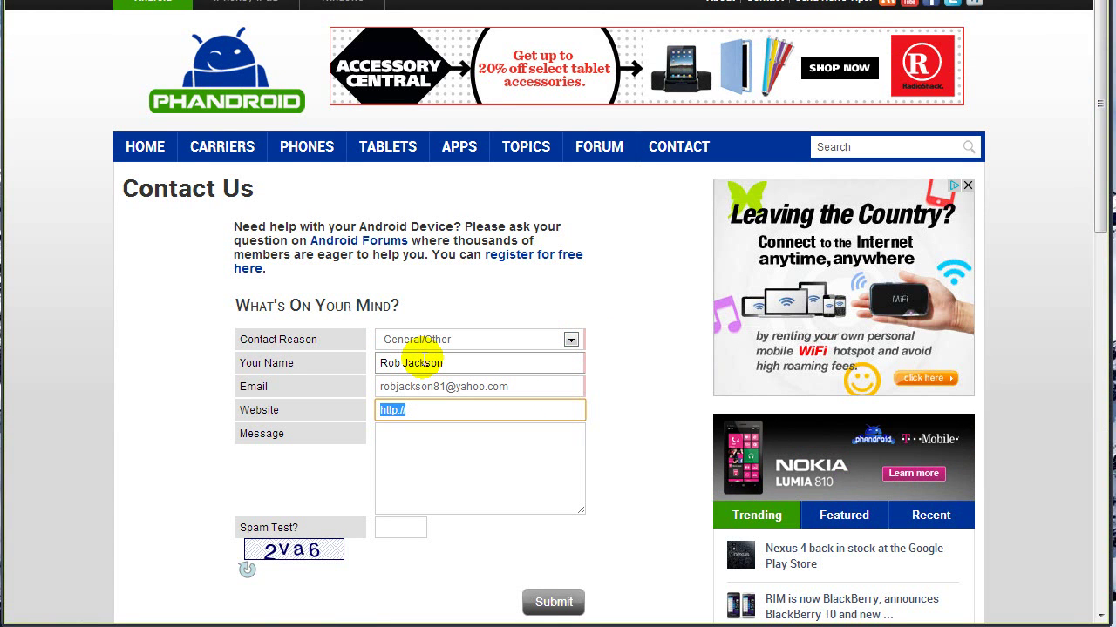
{"action": "key", "text": "Tab"}
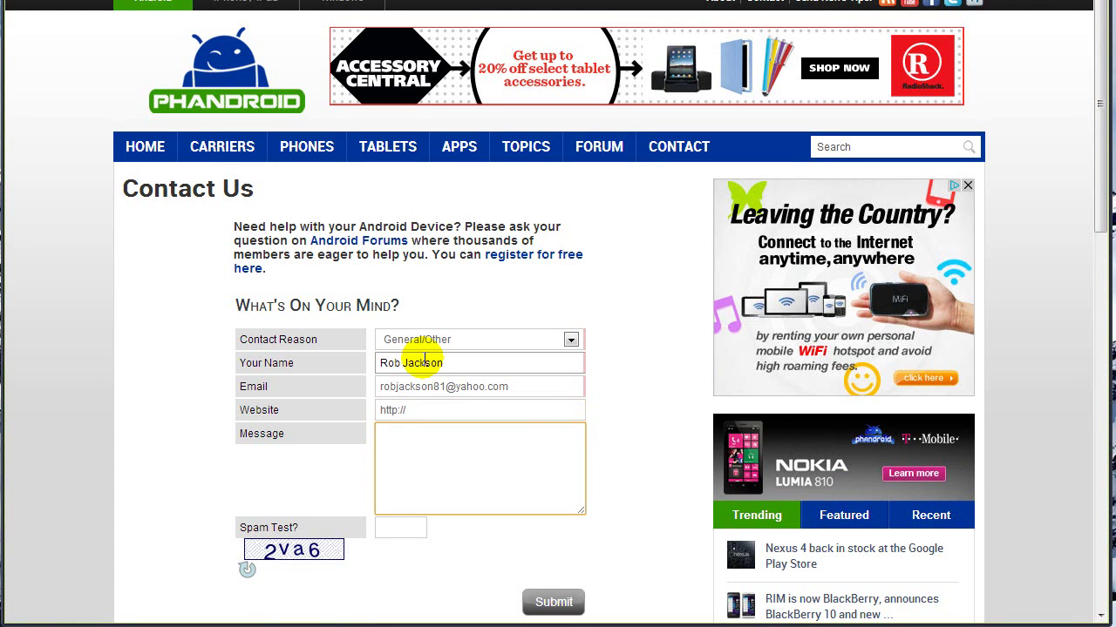
{"action": "type", "text": "I'm testing if these filters properly work!"}
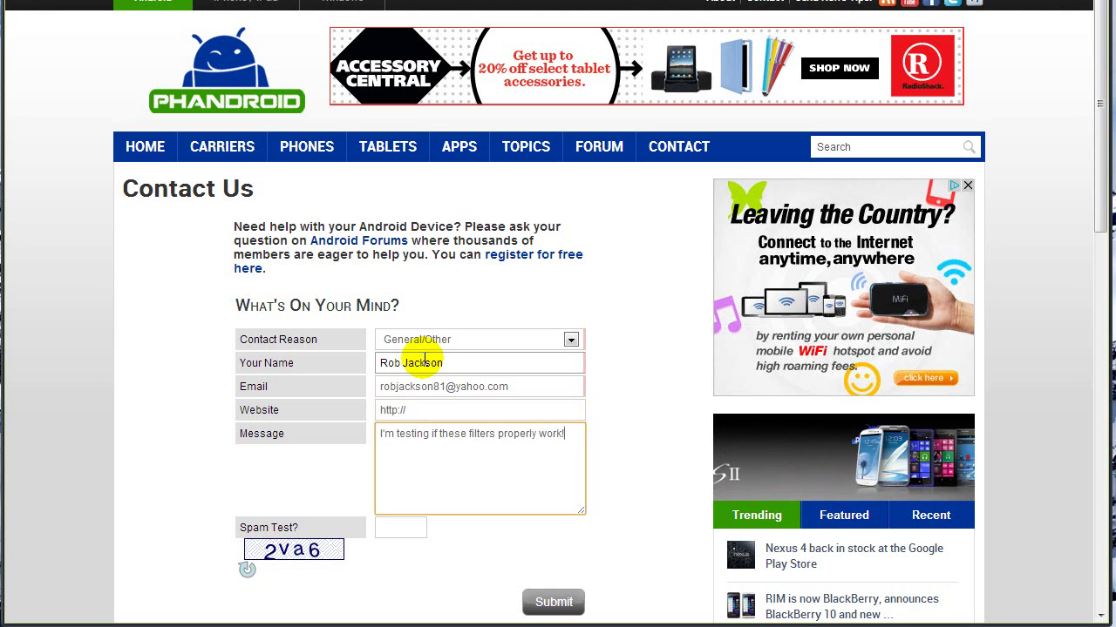
{"action": "key", "text": "Tab"}
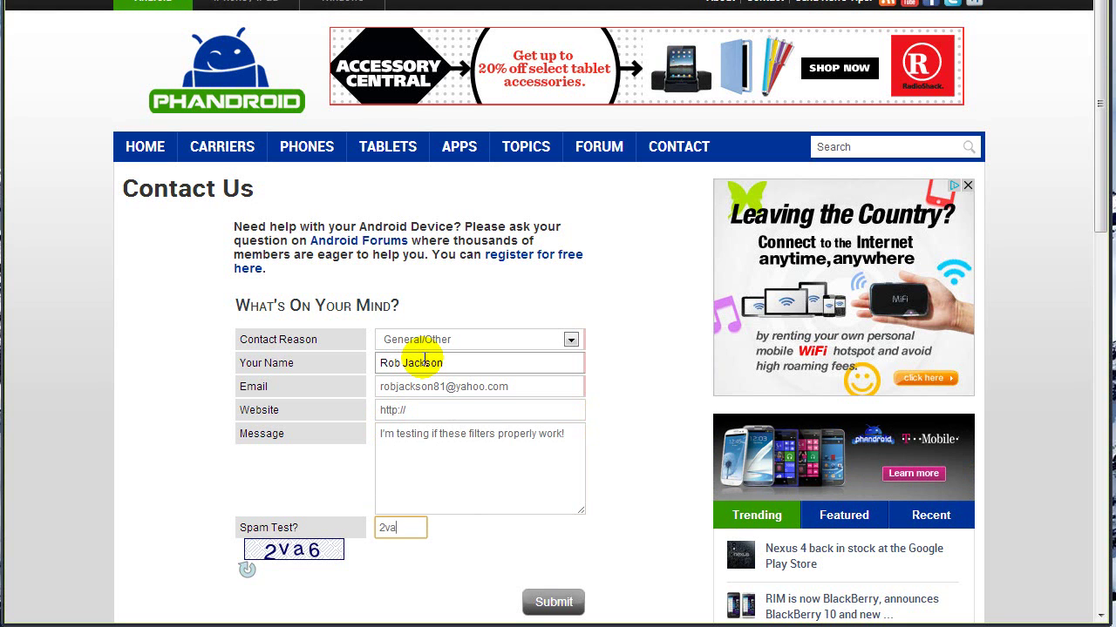
{"action": "left_click", "coordinate": [551, 602]}
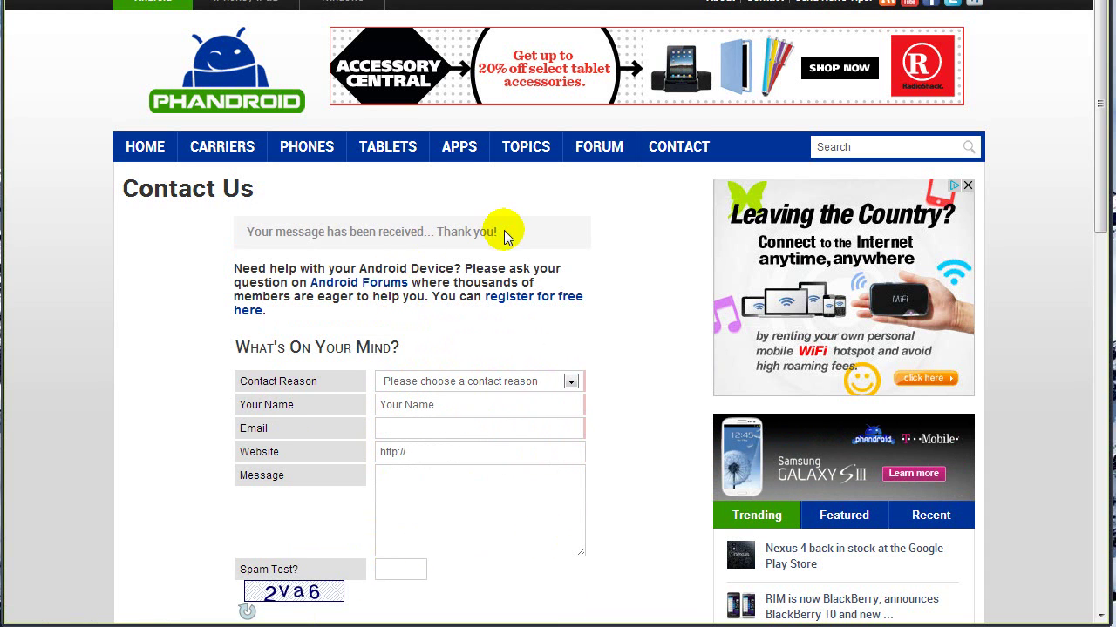
{"action": "left_click_drag", "start_coordinate": [504, 231], "coordinate": [246, 235]}
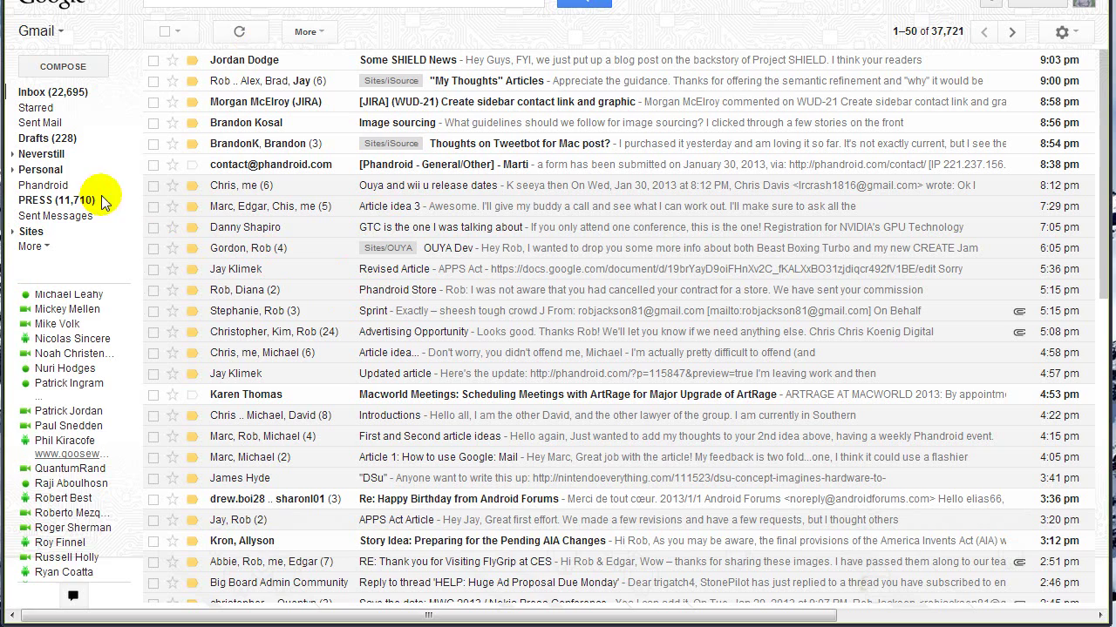
Step: Reload the Gmail inbox so the Phandroid (1) label appears
{"action": "left_click", "coordinate": [61, 89]}
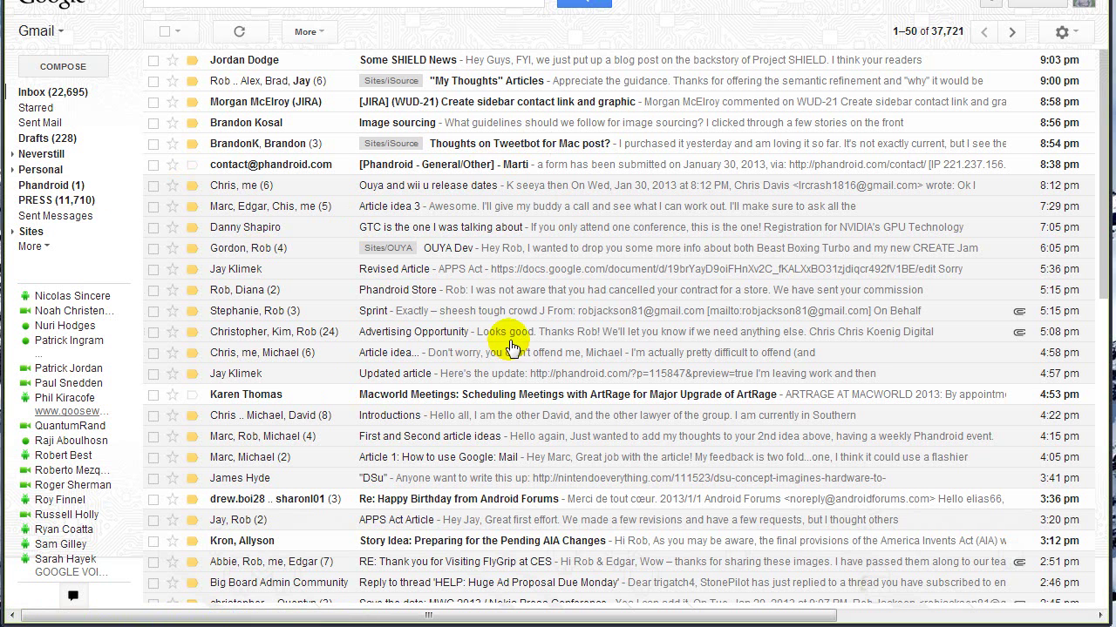
Step: Open the test message under Phandroid, delete it, and go back to the inbox
{"action": "left_click", "coordinate": [51, 184]}
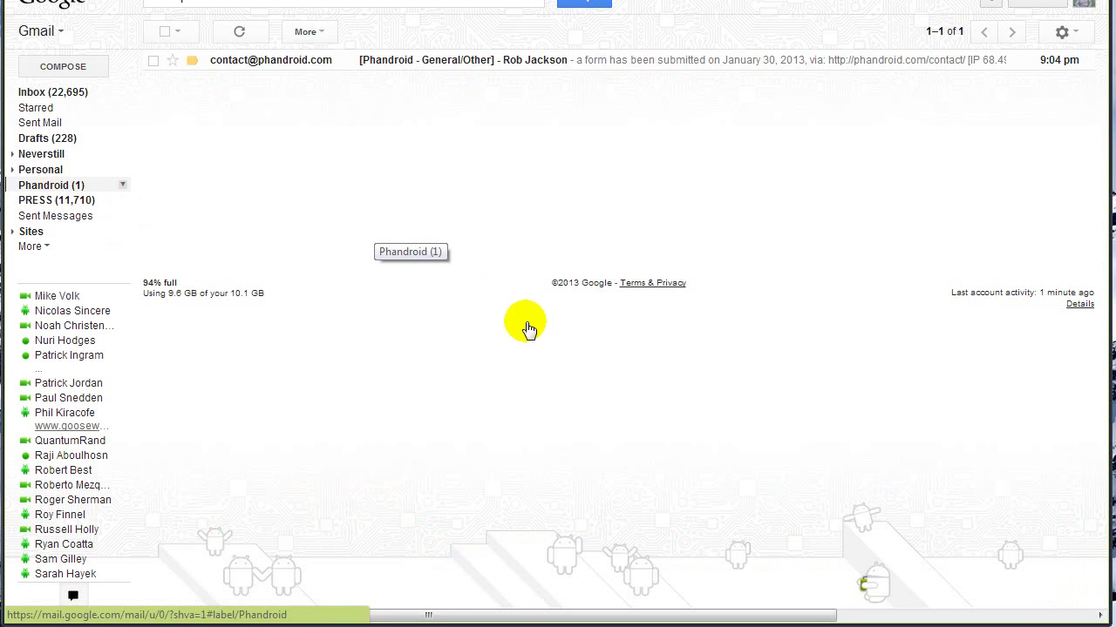
{"action": "left_click", "coordinate": [451, 67]}
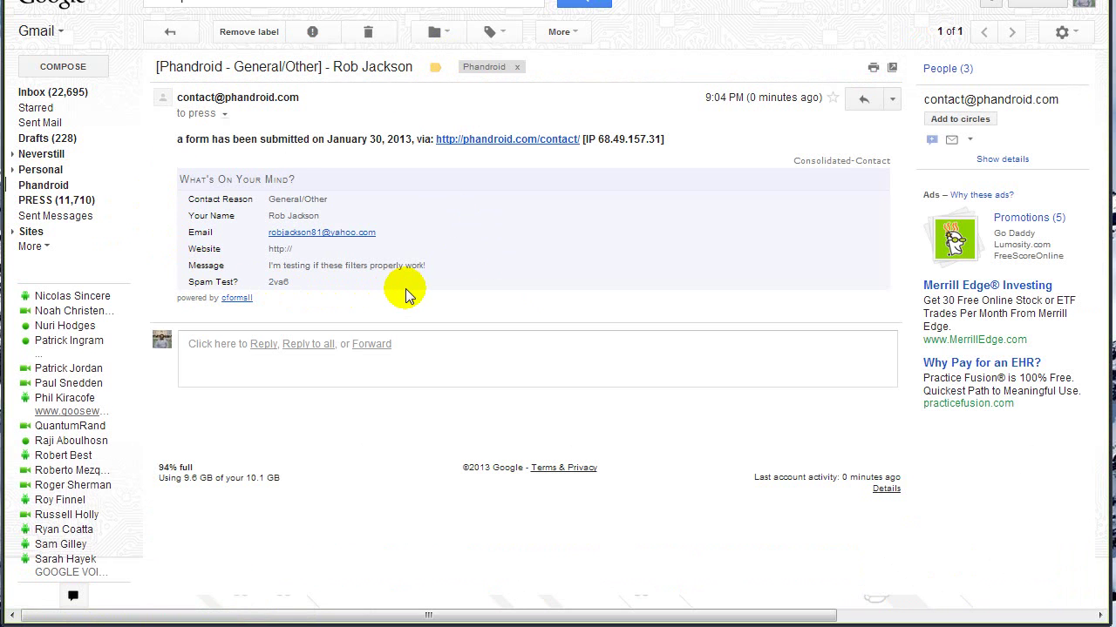
{"action": "left_click", "coordinate": [370, 32]}
{"action": "left_click", "coordinate": [71, 92]}
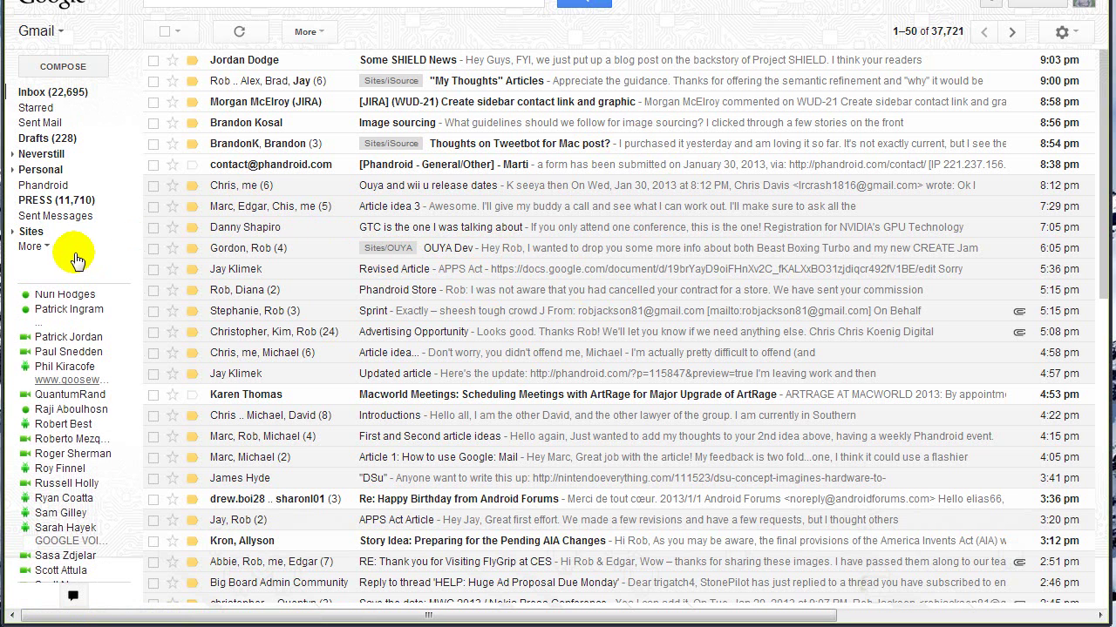
Step: Open Settings > Filters to view the Phandroid contact-form filter
{"action": "left_click", "coordinate": [1065, 34]}
{"action": "left_click", "coordinate": [1026, 129]}
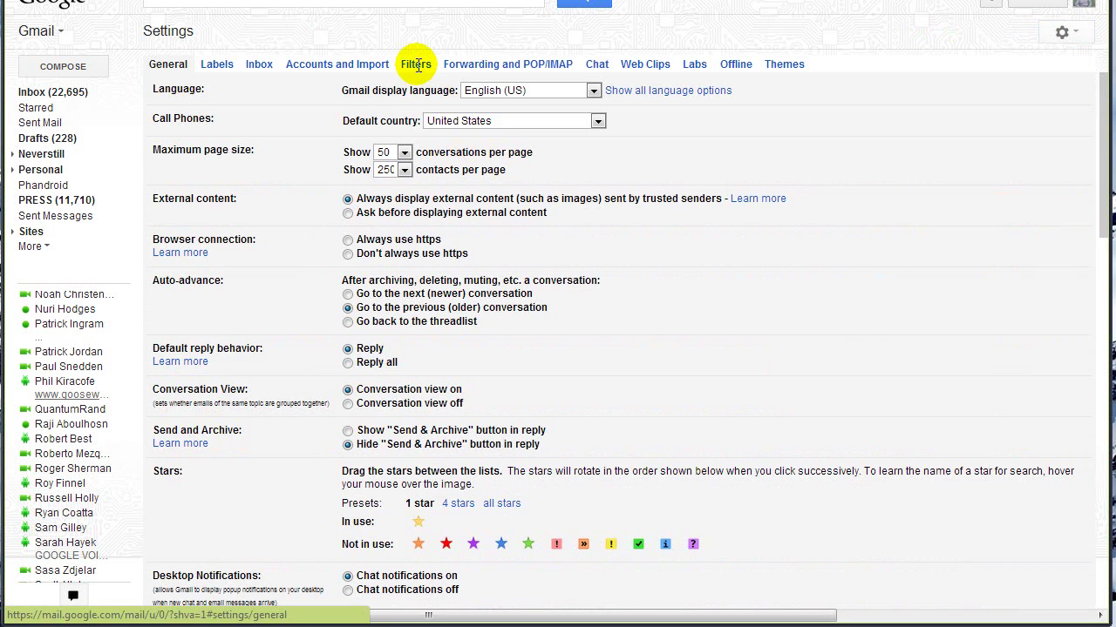
{"action": "left_click", "coordinate": [415, 65]}
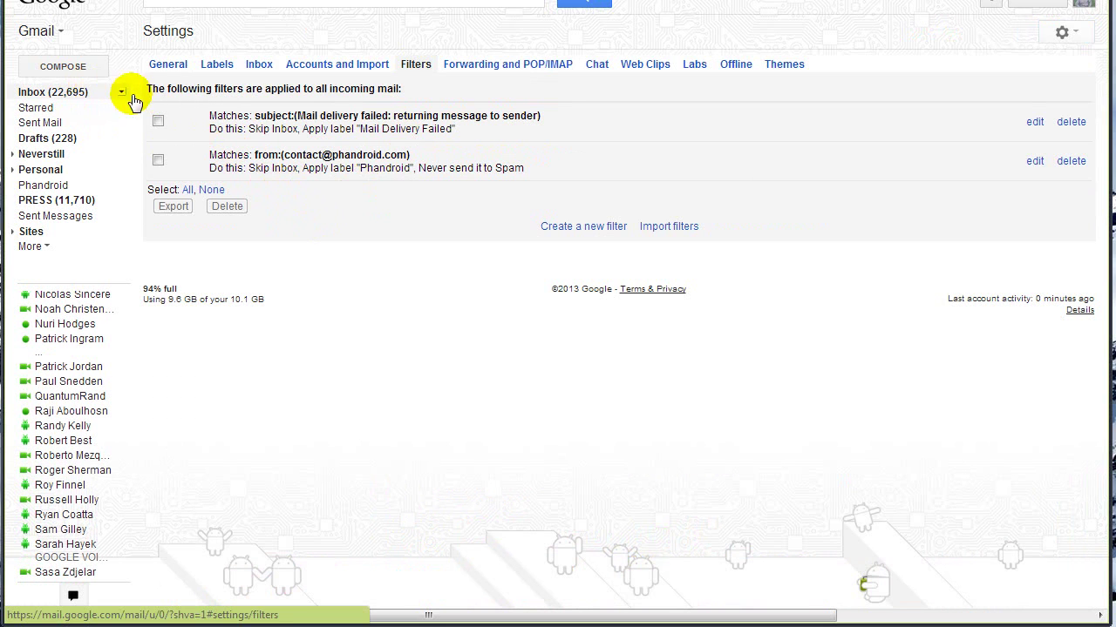
Step: Go back to the Gmail inbox, showing conversations 1–50 of 37,722 with 22,696 unread
{"action": "left_click", "coordinate": [78, 92]}
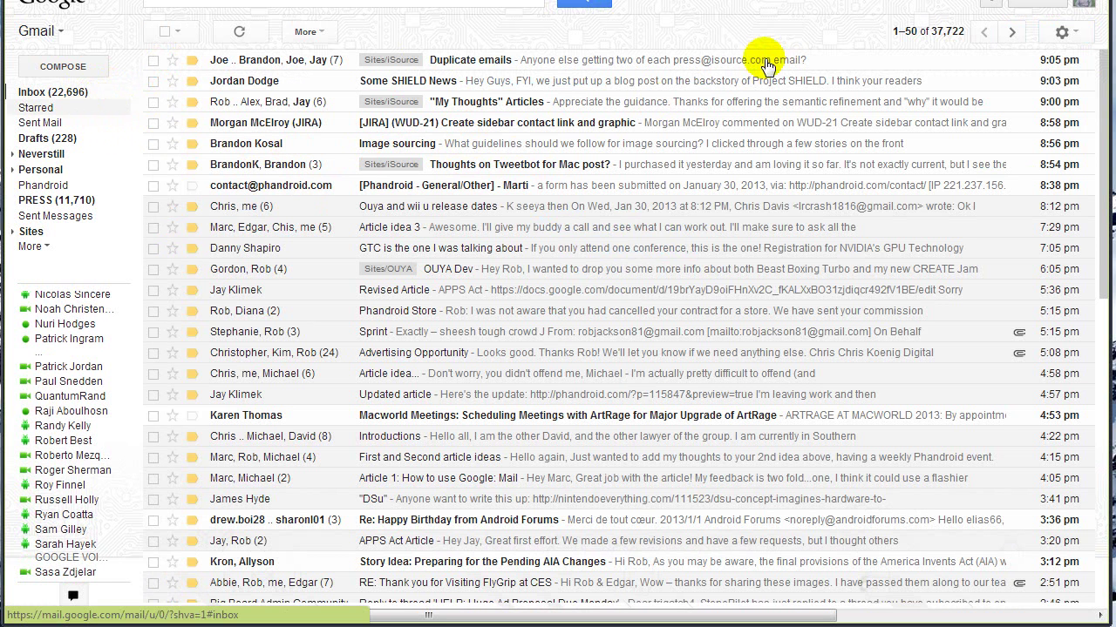